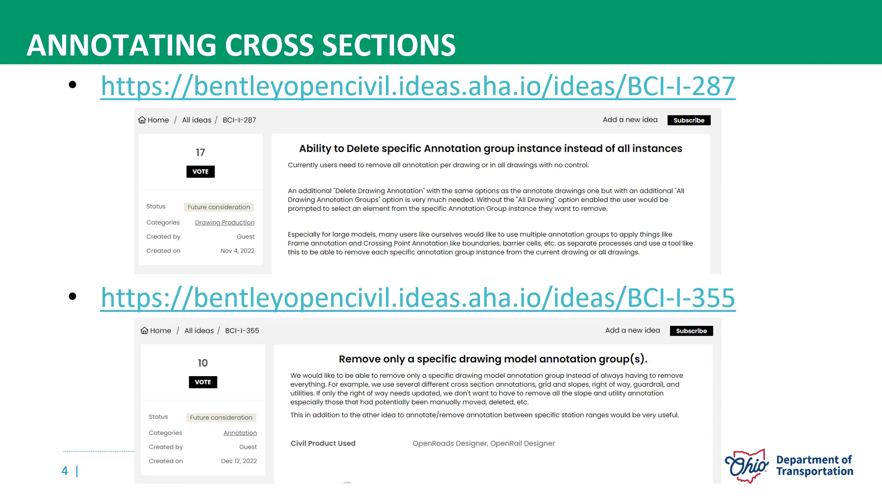
{"action": "key", "text": "Right"}
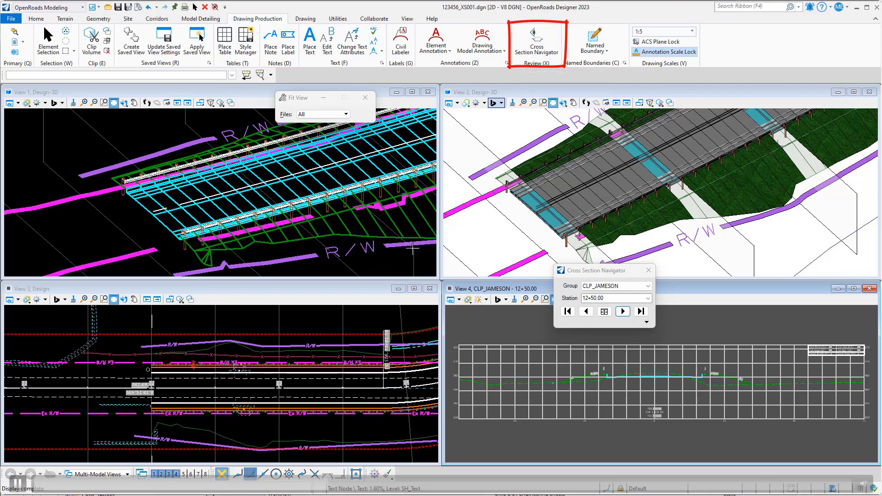
Check the next CLP_JAMESON cross section and return to station 12+50.00.
{"action": "left_click_drag", "start_coordinate": [576, 276], "coordinate": [516, 273]}
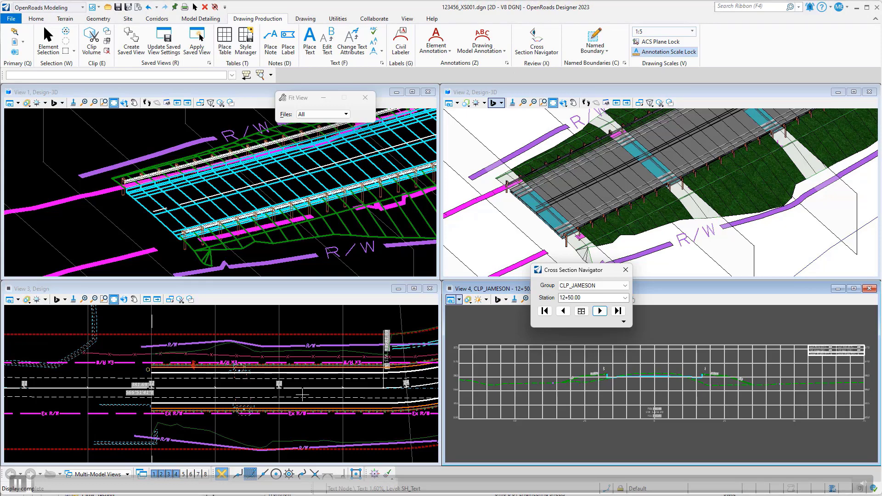
{"action": "key", "text": "Delete"}
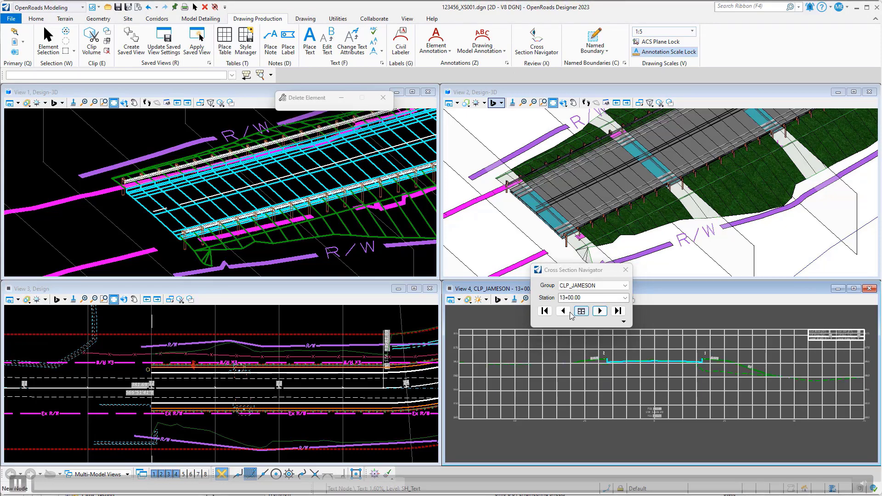
{"action": "left_click", "coordinate": [570, 312]}
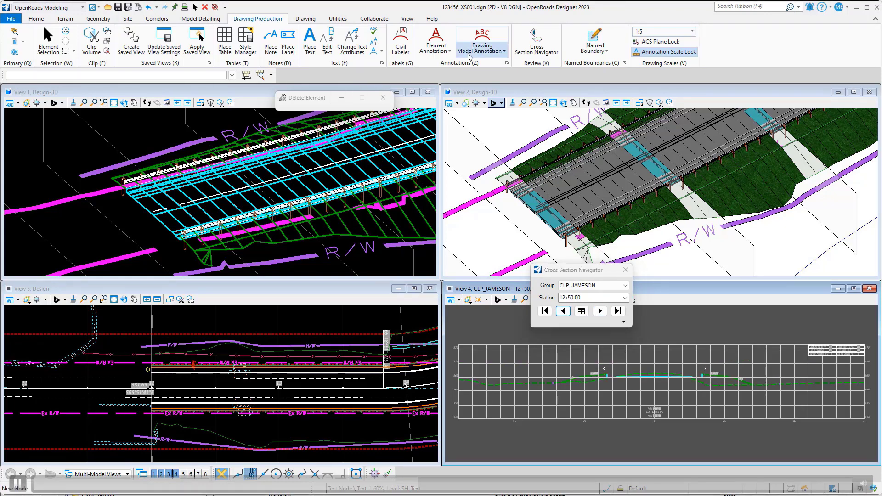
Annotate all drawing models with the GuardRail Annotation group from the cross section drawing groups.
{"action": "left_click", "coordinate": [483, 50]}
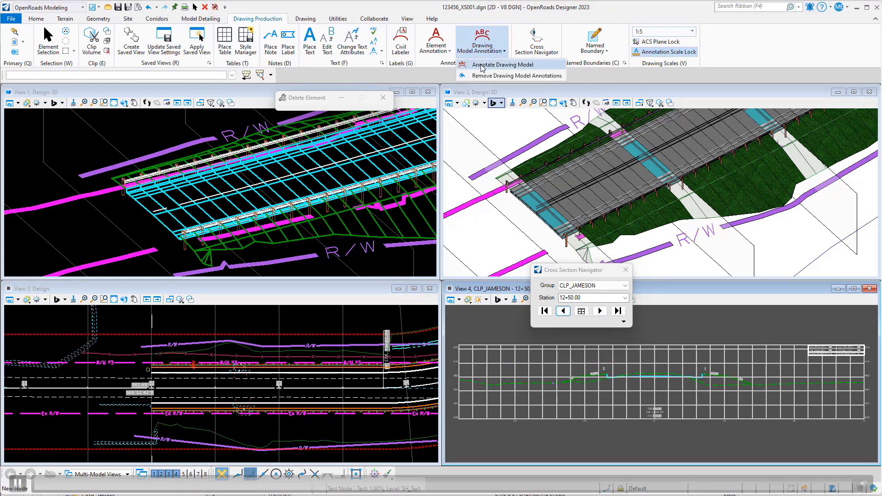
{"action": "left_click", "coordinate": [482, 65]}
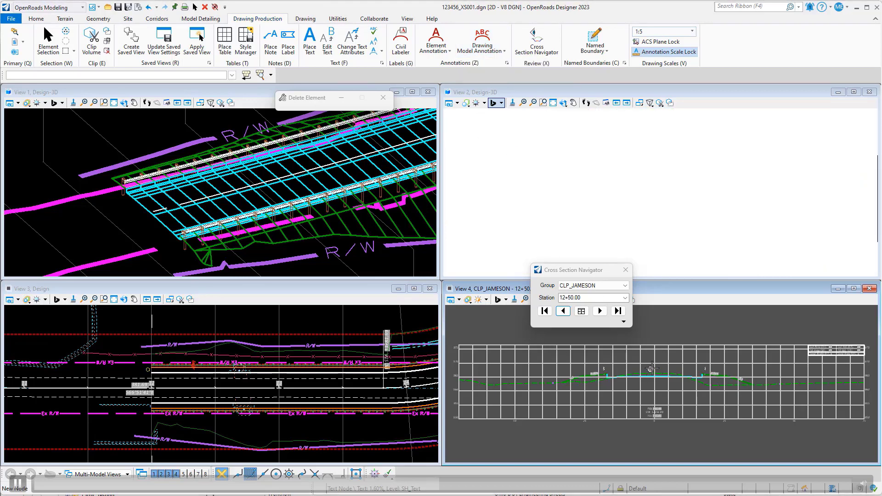
{"action": "scroll", "coordinate": [650, 373], "scroll_direction": "up", "scroll_amount": 3}
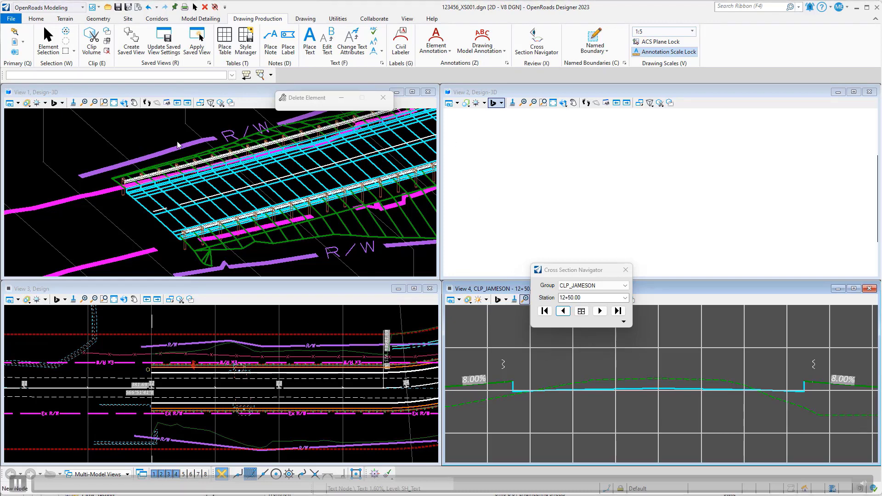
{"action": "left_click", "coordinate": [481, 52]}
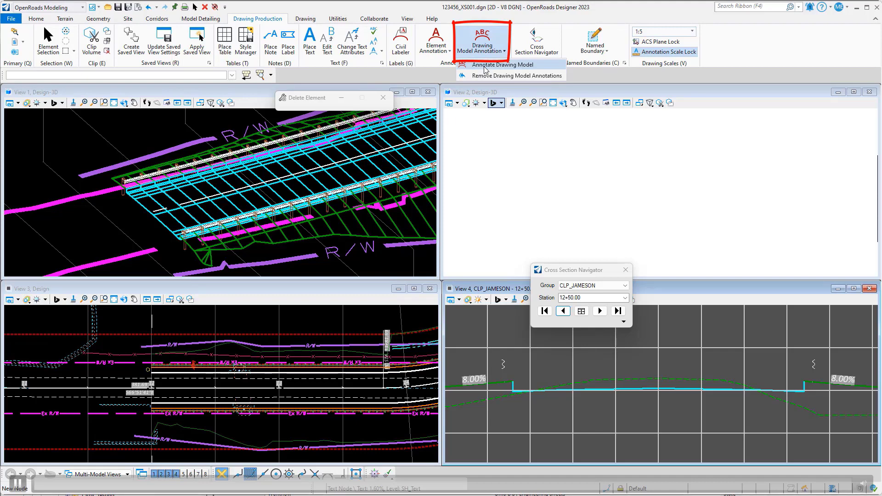
{"action": "left_click", "coordinate": [503, 64]}
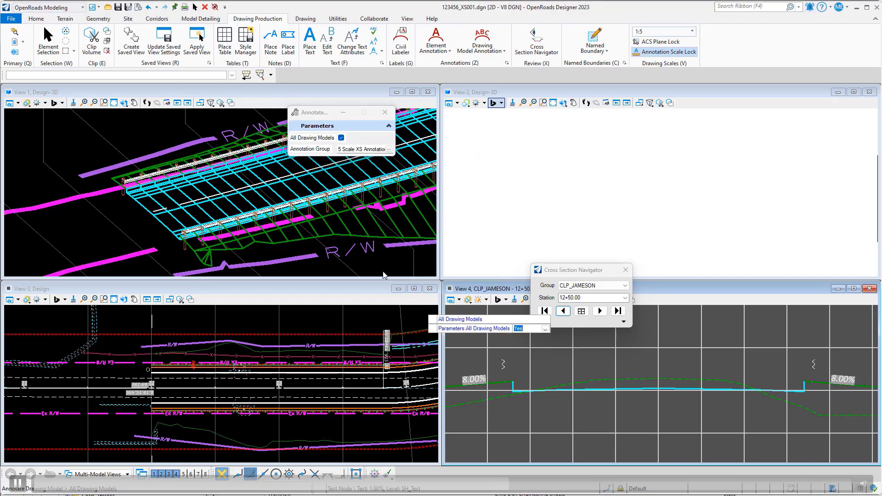
{"action": "left_click", "coordinate": [388, 149]}
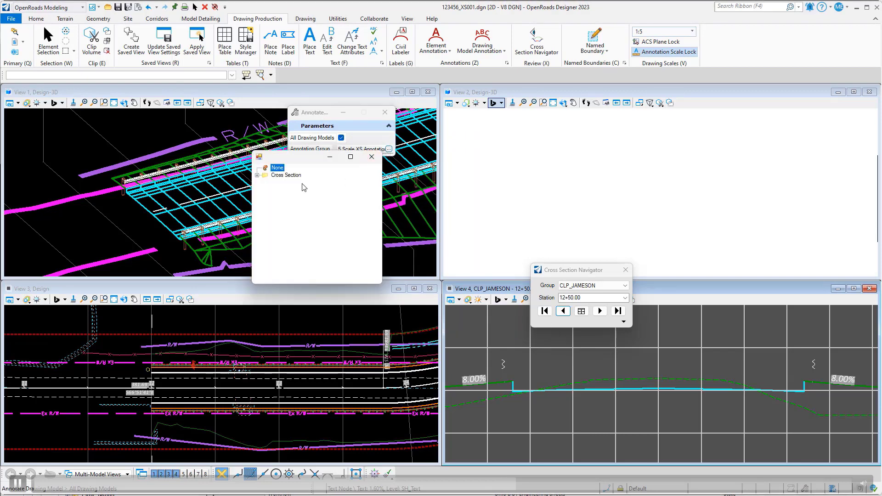
{"action": "left_click", "coordinate": [257, 175]}
{"action": "left_click", "coordinate": [266, 182]}
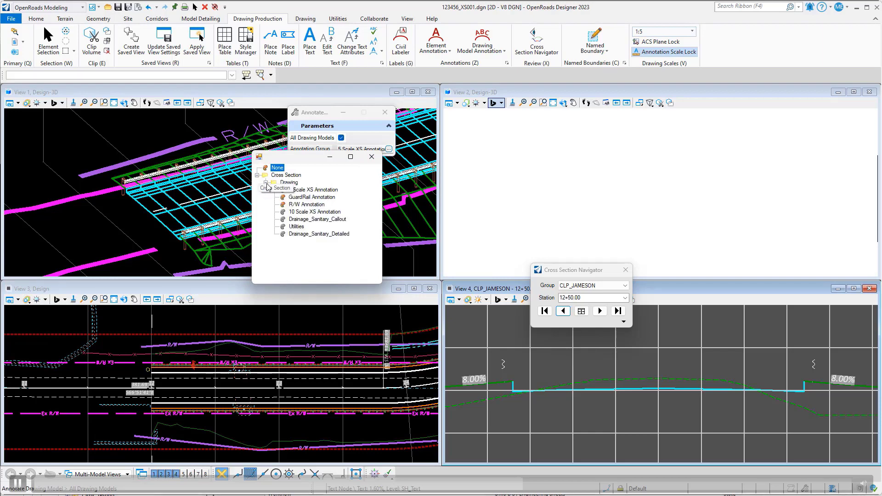
{"action": "double_click", "coordinate": [322, 198]}
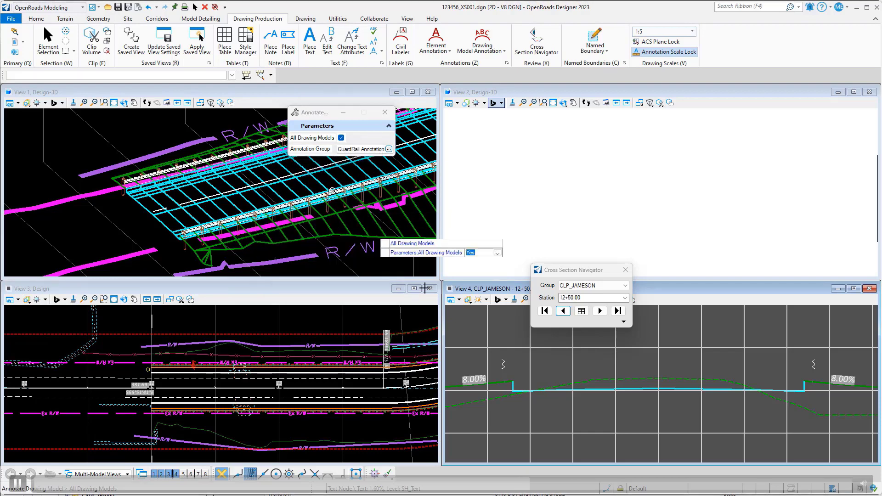
{"action": "left_click", "coordinate": [503, 330]}
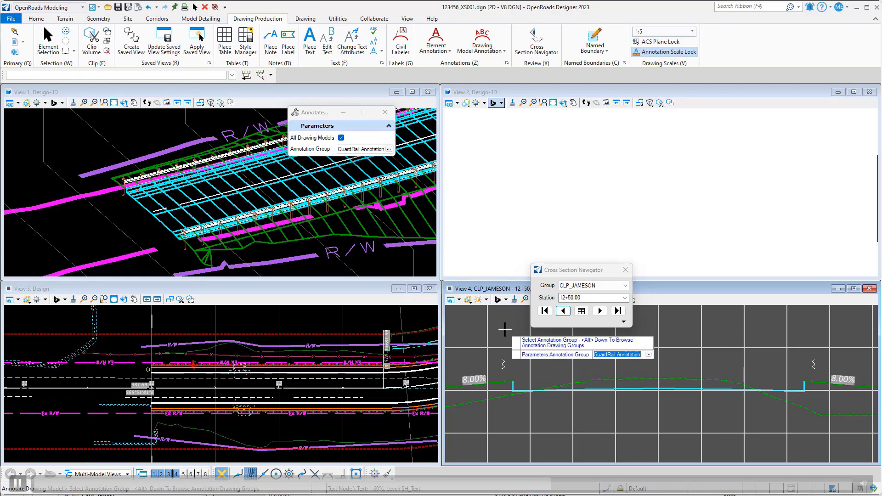
{"action": "left_click", "coordinate": [506, 329]}
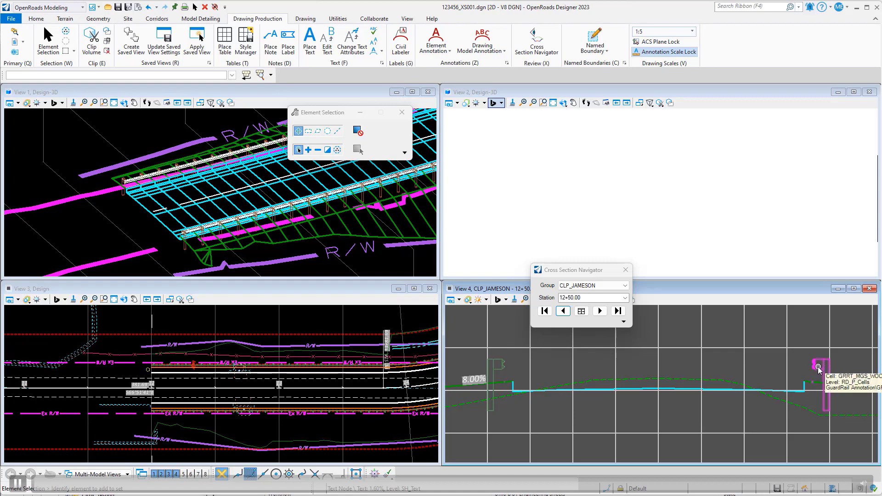
Check the guardrail annotation on the cross sections through station 14+00.00, and return to station 12+50.00.
{"action": "left_click", "coordinate": [600, 312]}
{"action": "left_click", "coordinate": [598, 314]}
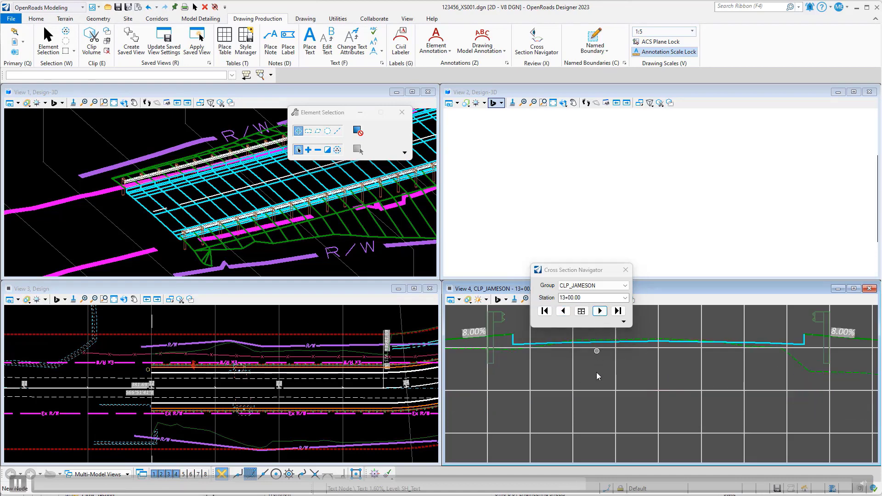
{"action": "left_click", "coordinate": [600, 312]}
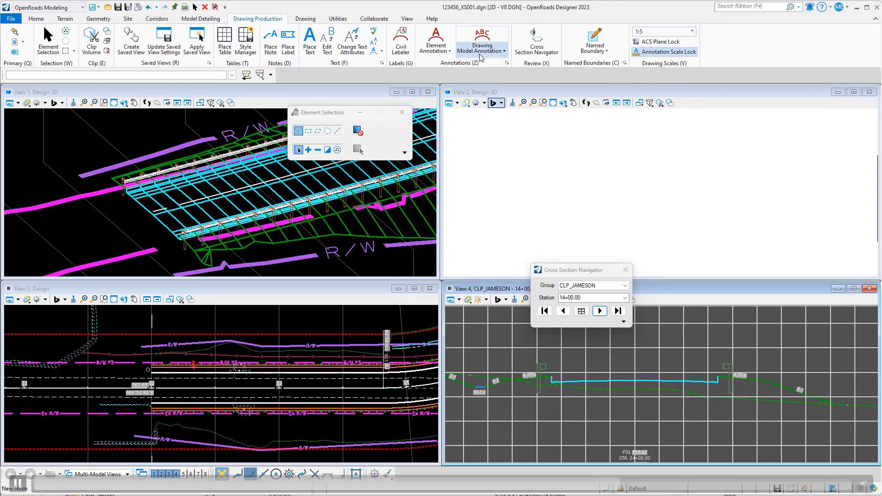
{"action": "scroll", "coordinate": [620, 375], "scroll_direction": "down", "scroll_amount": 2}
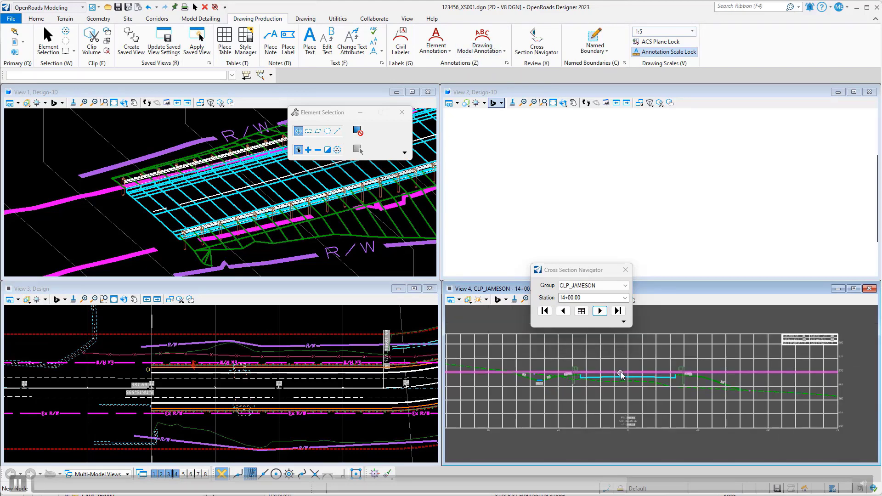
{"action": "left_click", "coordinate": [563, 312]}
{"action": "left_click", "coordinate": [563, 311]}
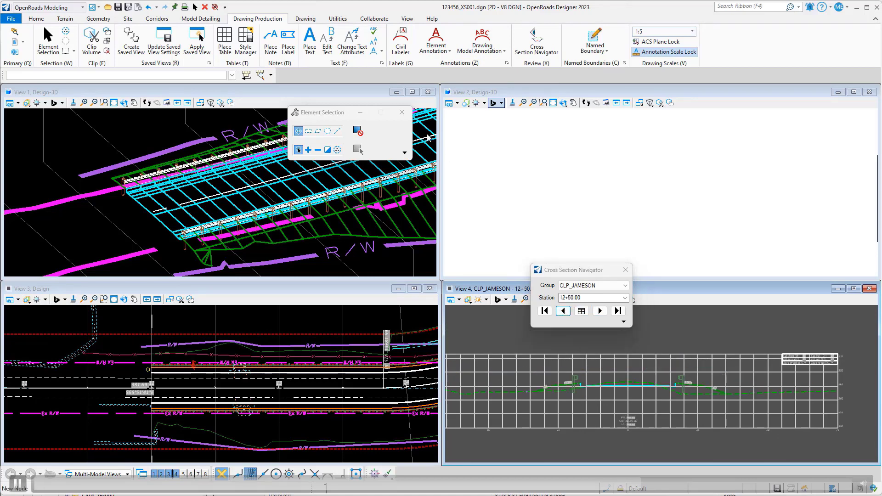
Annotate all drawing models with the R/W Annotation group from the cross section drawing groups.
{"action": "left_click", "coordinate": [482, 53]}
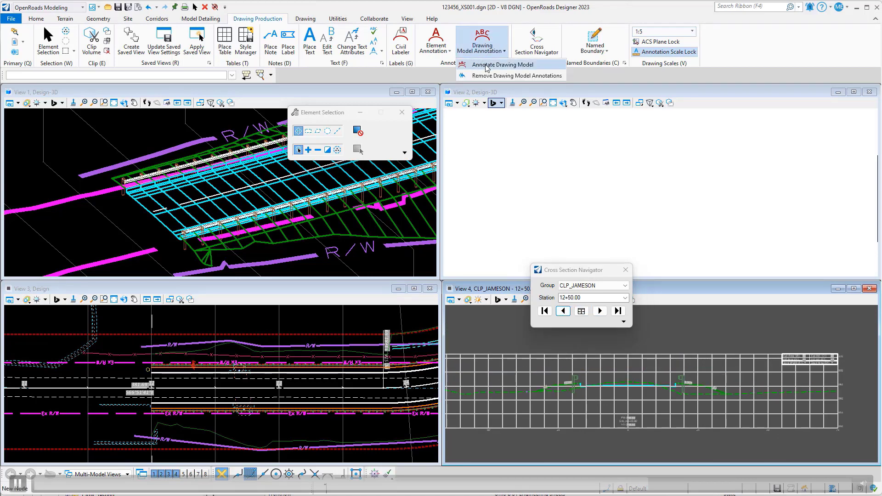
{"action": "left_click", "coordinate": [487, 66]}
{"action": "left_click", "coordinate": [386, 149]}
{"action": "left_click", "coordinate": [256, 174]}
{"action": "left_click", "coordinate": [265, 182]}
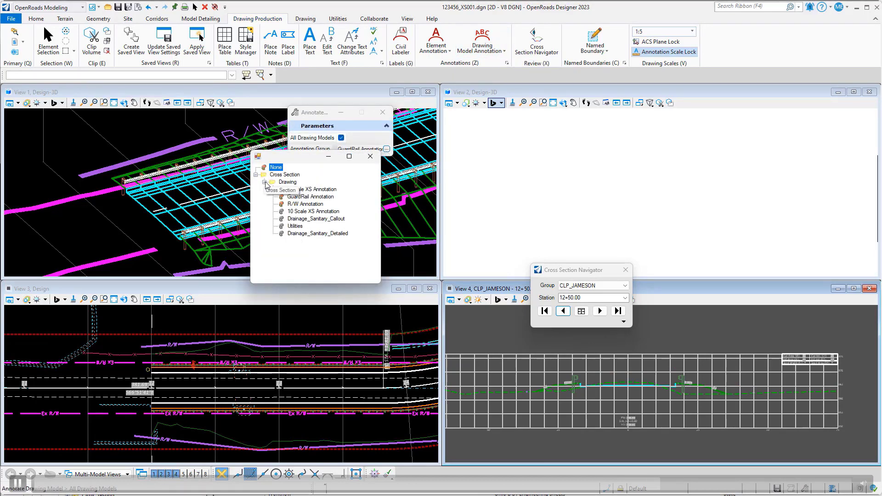
{"action": "double_click", "coordinate": [285, 204]}
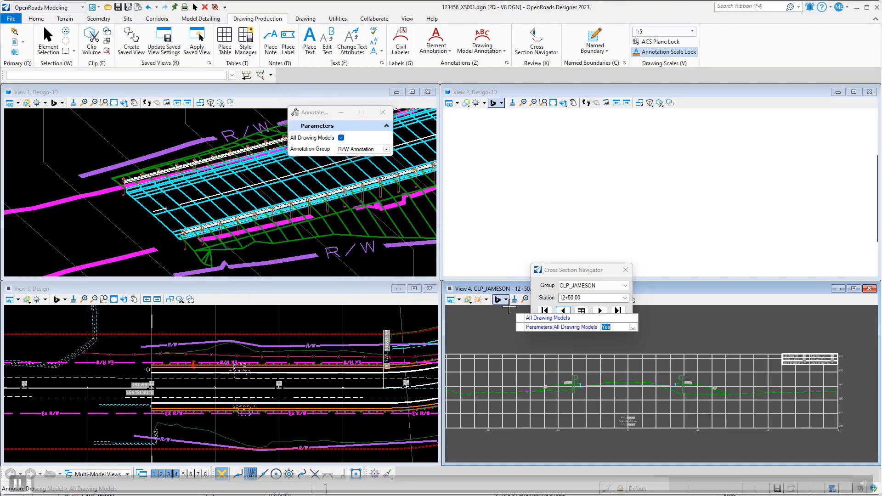
{"action": "left_click", "coordinate": [497, 333]}
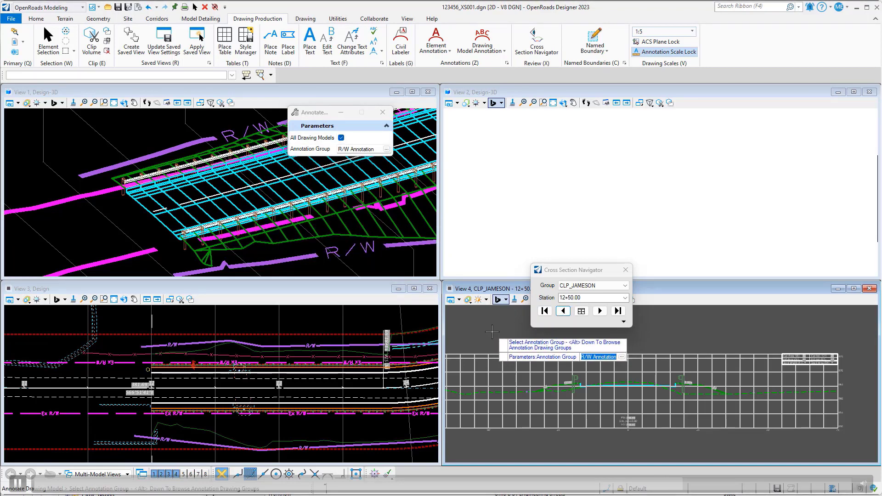
{"action": "left_click", "coordinate": [497, 330]}
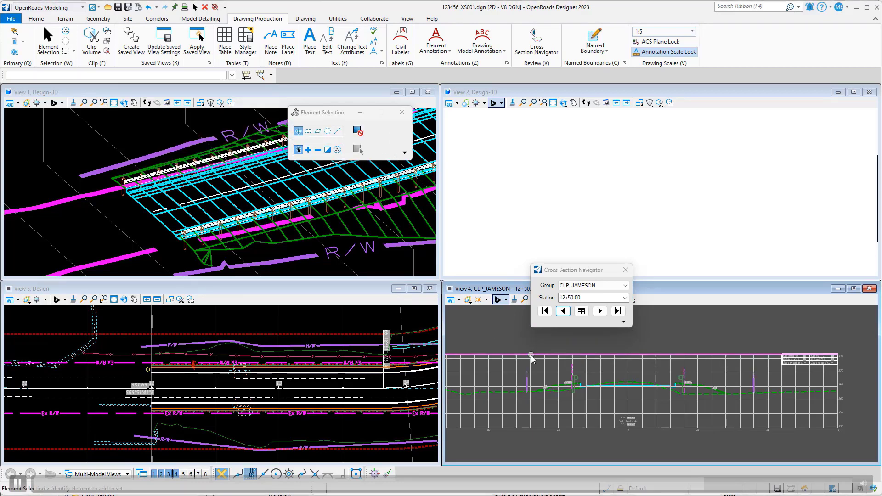
Examine the right-of-way annotation on the cross sections from station 12+50.00 to station 14+00.00.
{"action": "scroll", "coordinate": [532, 360], "scroll_direction": "up", "scroll_amount": 4}
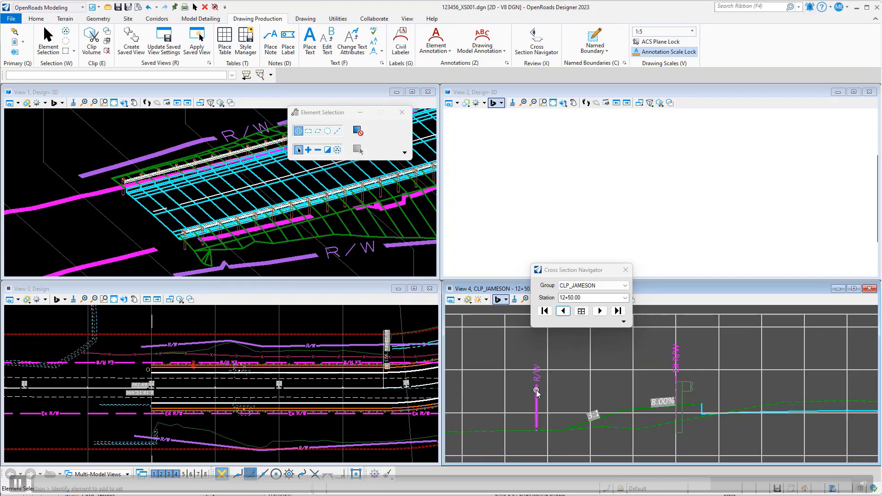
{"action": "scroll", "coordinate": [543, 390], "scroll_direction": "down", "scroll_amount": 5}
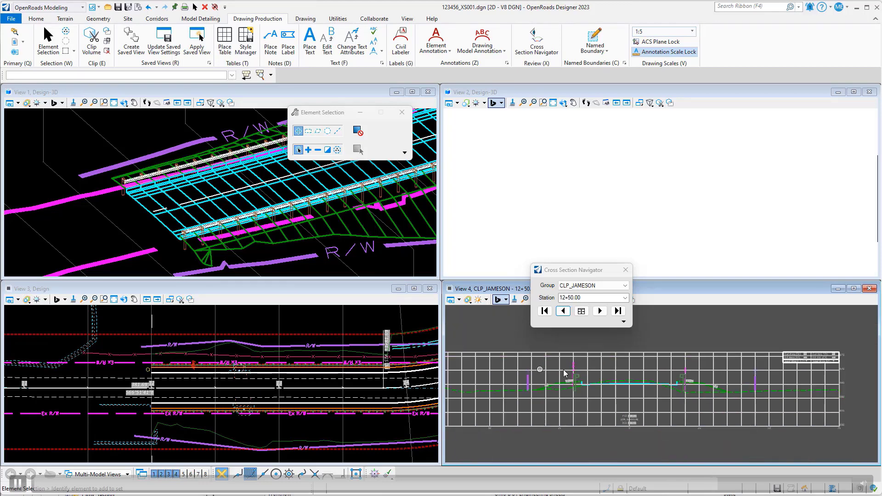
{"action": "left_click", "coordinate": [601, 312]}
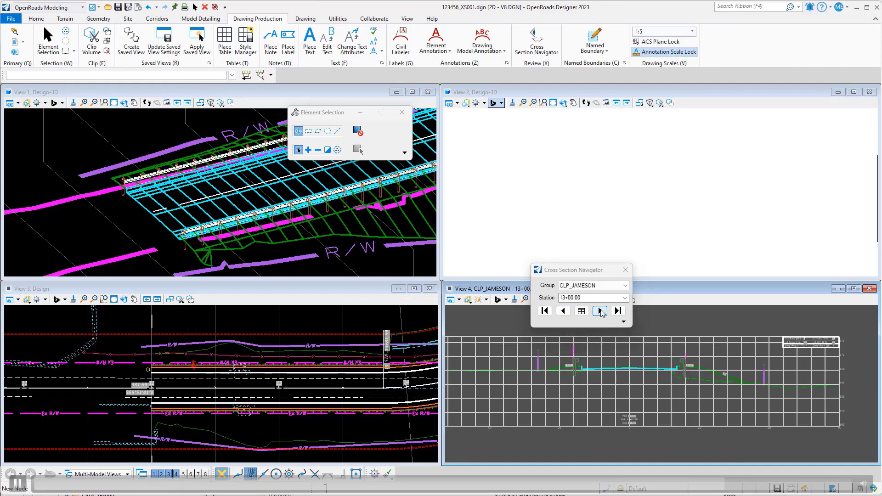
{"action": "left_click", "coordinate": [600, 311]}
{"action": "left_click", "coordinate": [600, 312]}
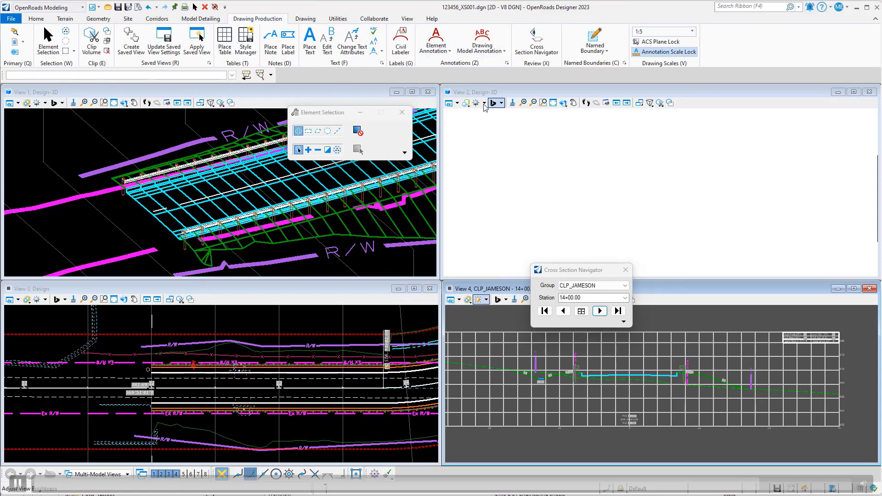
Review the cross section annotation groups offered for annotating the drawing models.
{"action": "left_click", "coordinate": [483, 48]}
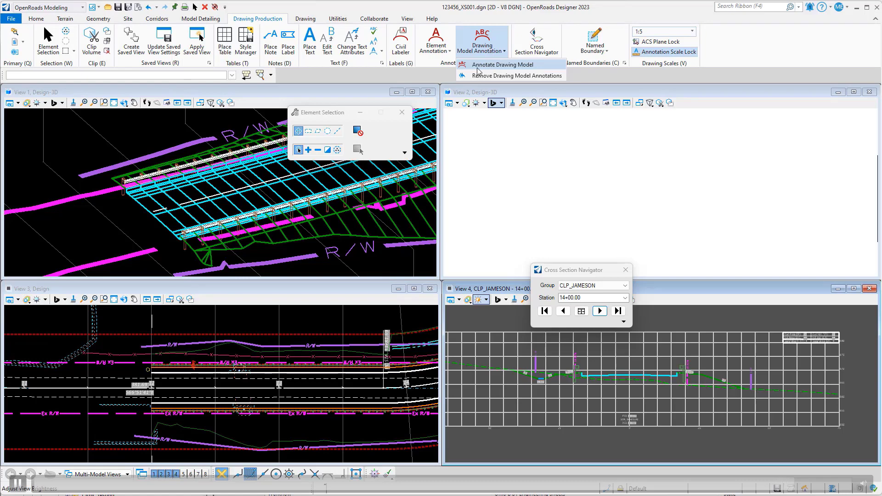
{"action": "left_click", "coordinate": [478, 69]}
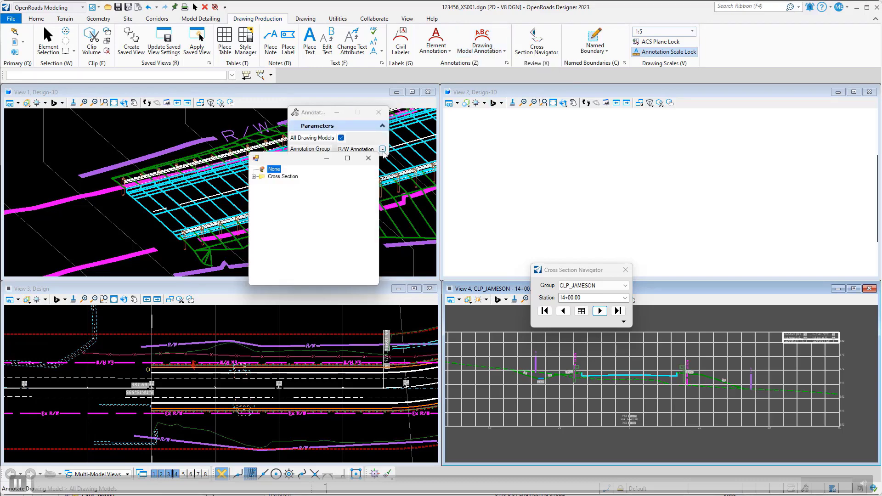
{"action": "double_click", "coordinate": [263, 179]}
{"action": "double_click", "coordinate": [271, 184]}
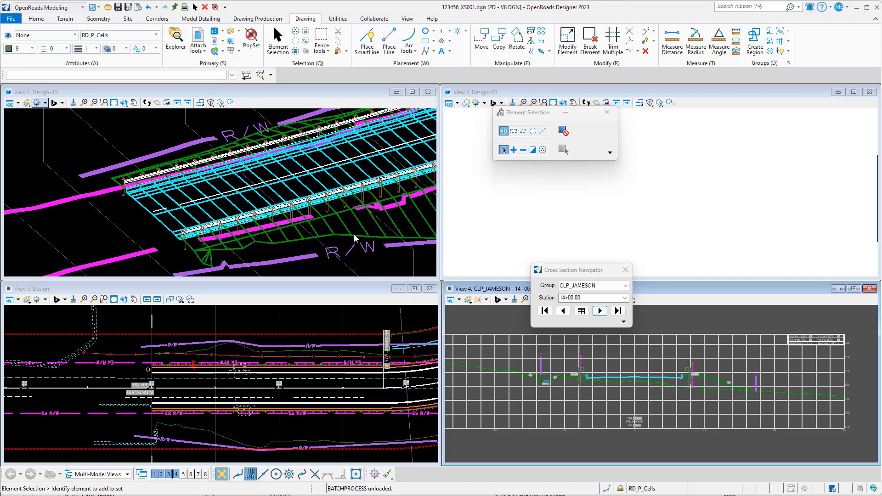
Find and open Batch Process with the search term "batch", and load the command file Remove RW Annotation Group.txt.
{"action": "left_click", "coordinate": [725, 9]}
{"action": "type", "text": "batch"}
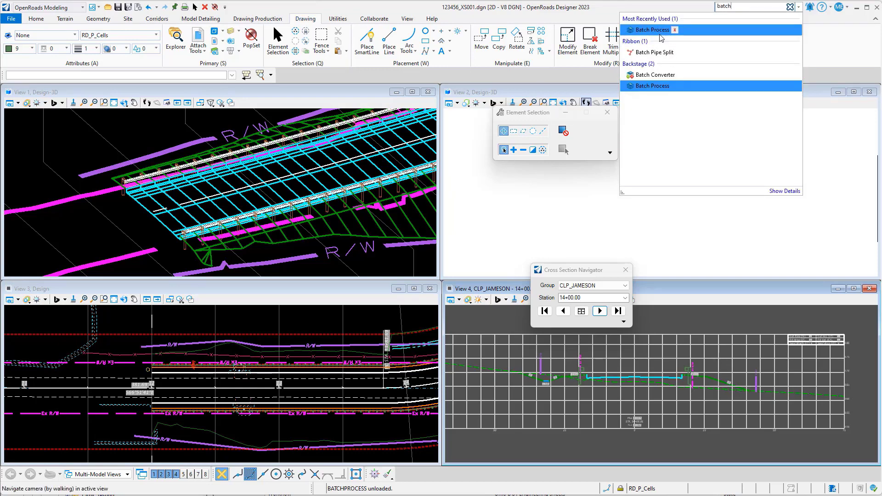
{"action": "left_click", "coordinate": [657, 31]}
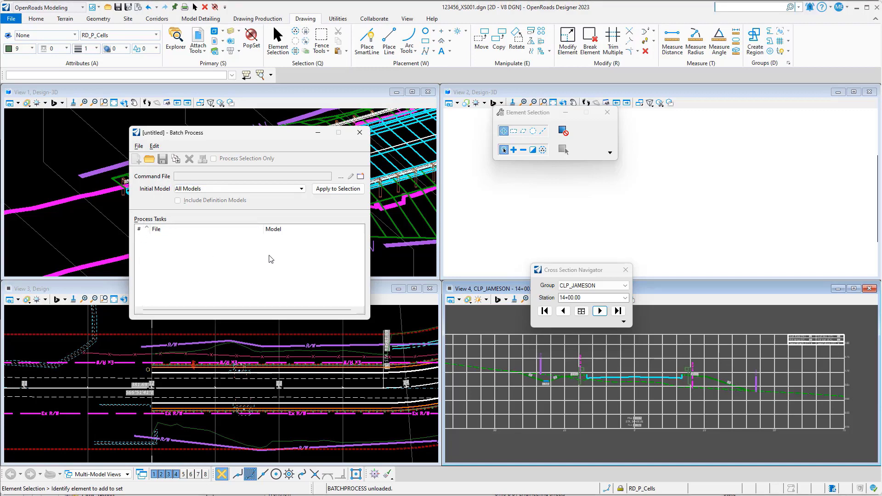
{"action": "left_click", "coordinate": [341, 178]}
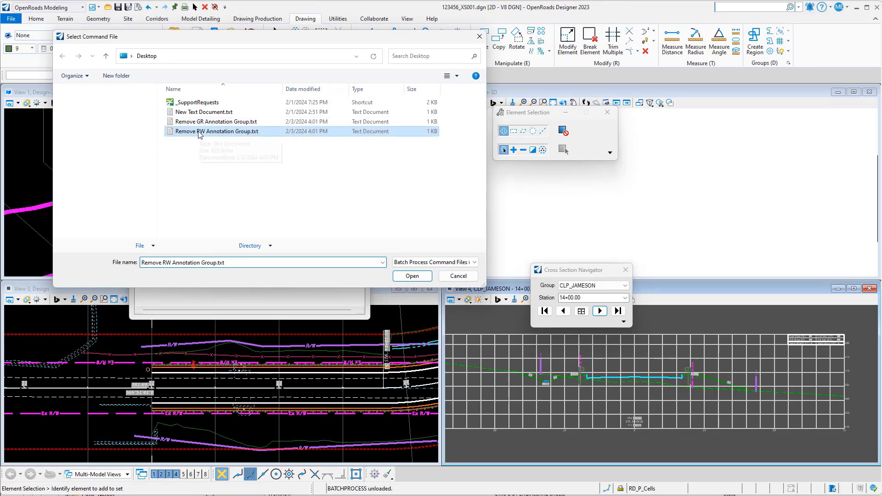
{"action": "left_click", "coordinate": [412, 276]}
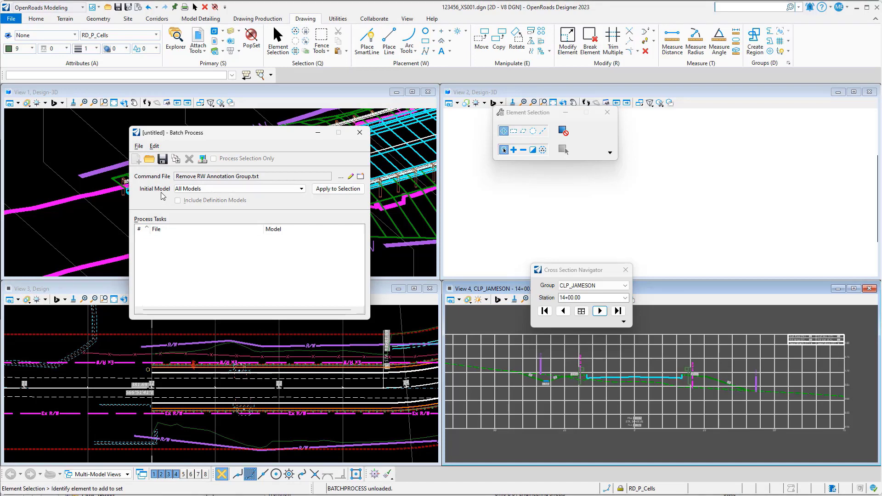
Add the active file to the batch job and process all its models with the Remove RW Annotation Group.txt commands.
{"action": "left_click", "coordinate": [155, 148]}
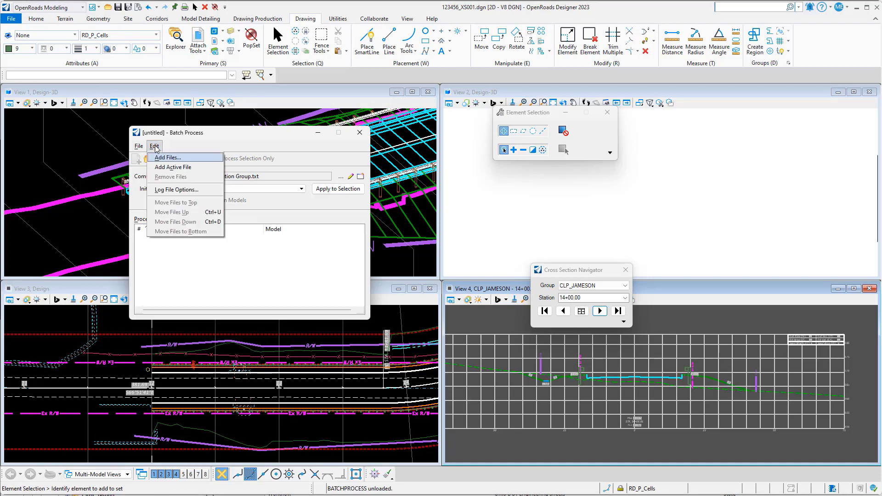
{"action": "left_click", "coordinate": [176, 167]}
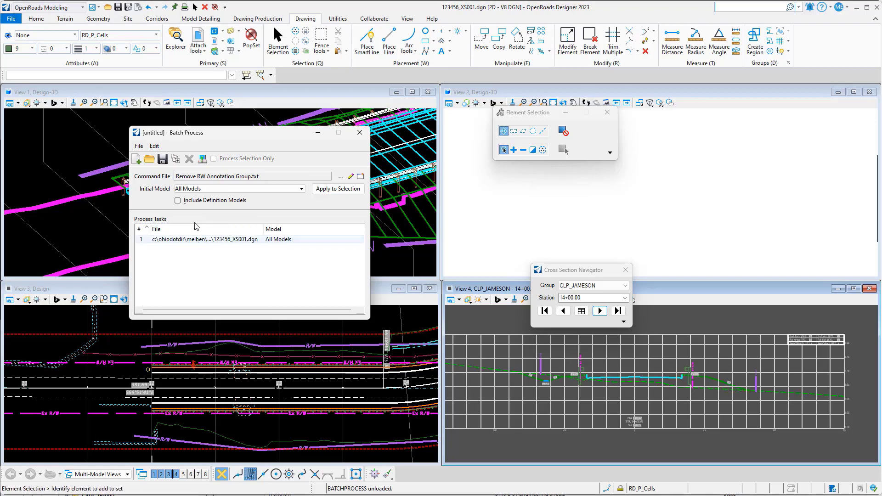
{"action": "left_click", "coordinate": [202, 159]}
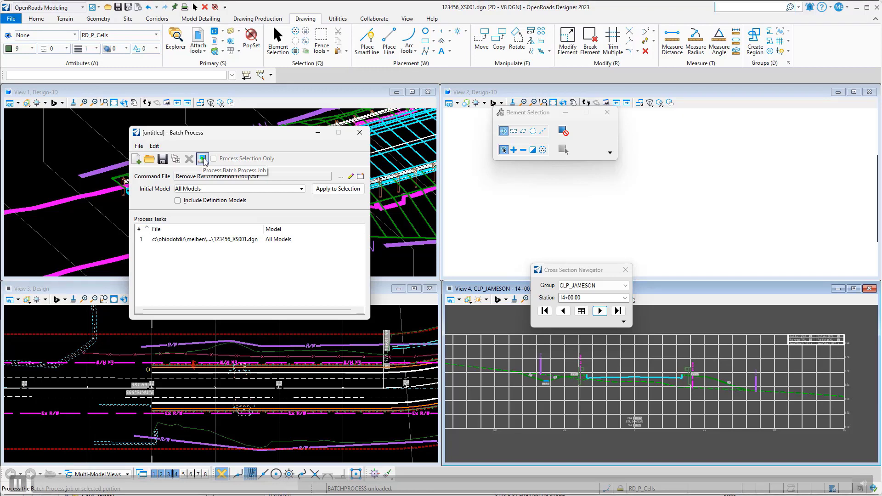
{"action": "left_click", "coordinate": [204, 159]}
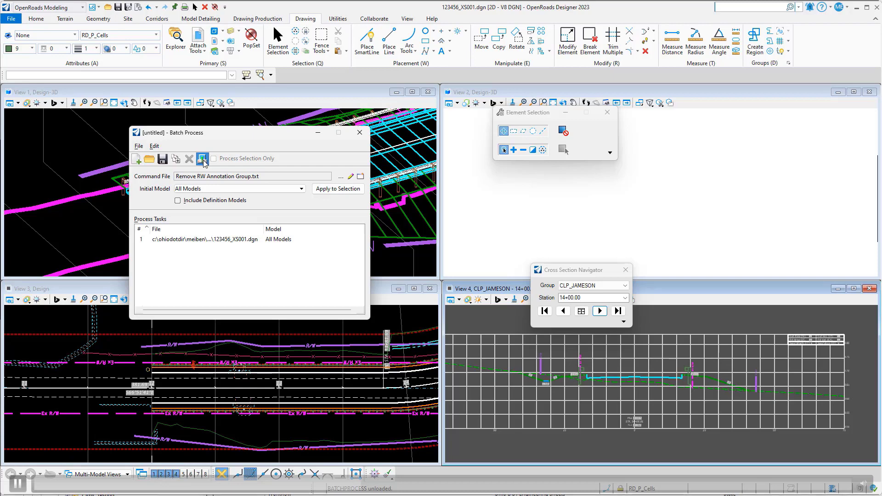
{"action": "left_click", "coordinate": [202, 159]}
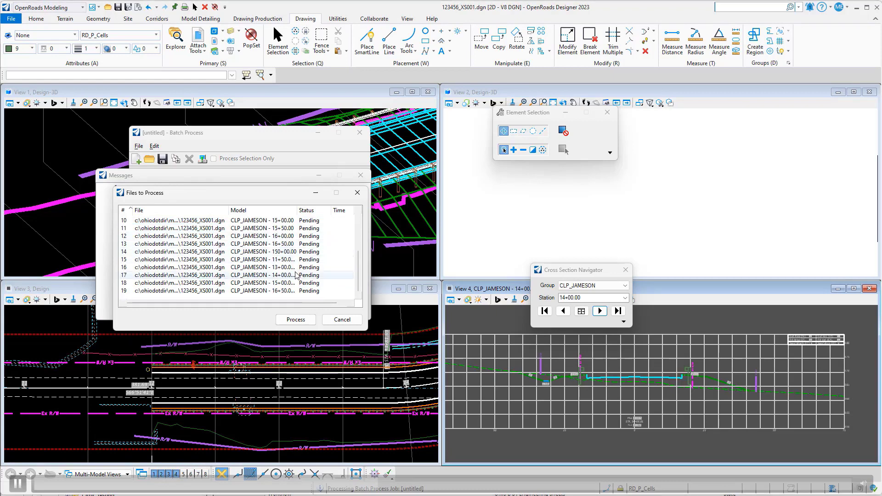
{"action": "left_click", "coordinate": [301, 320]}
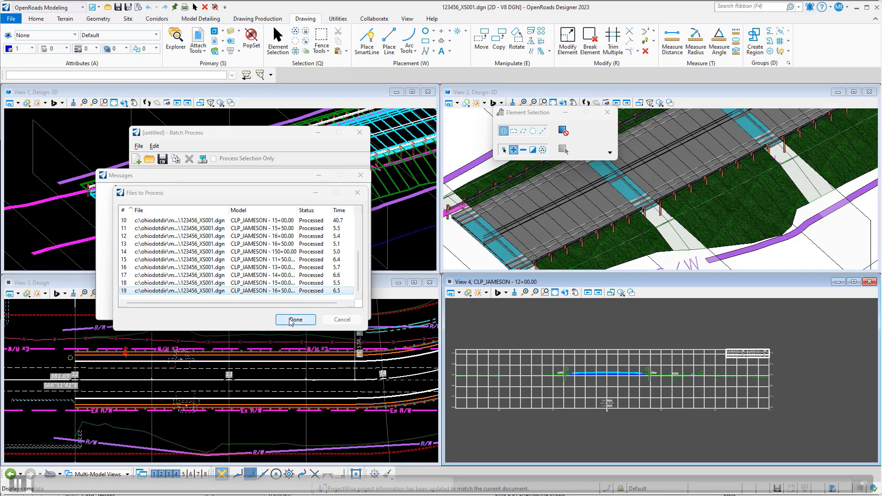
{"action": "scroll", "coordinate": [568, 363], "scroll_direction": "up", "scroll_amount": 3}
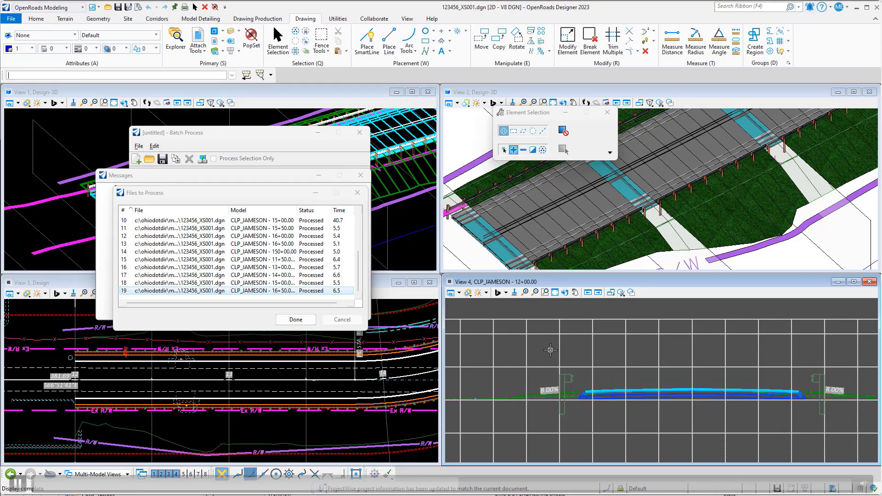
{"action": "scroll", "coordinate": [556, 352], "scroll_direction": "down", "scroll_amount": 2}
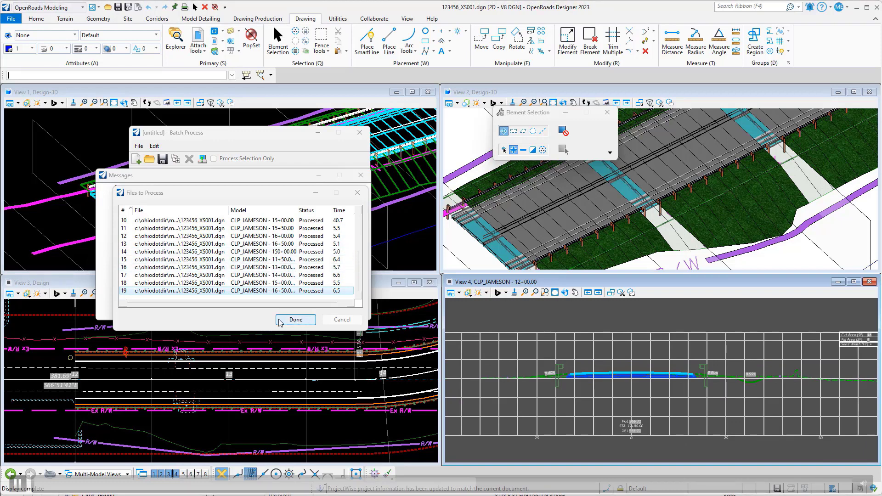
{"action": "left_click", "coordinate": [296, 321]}
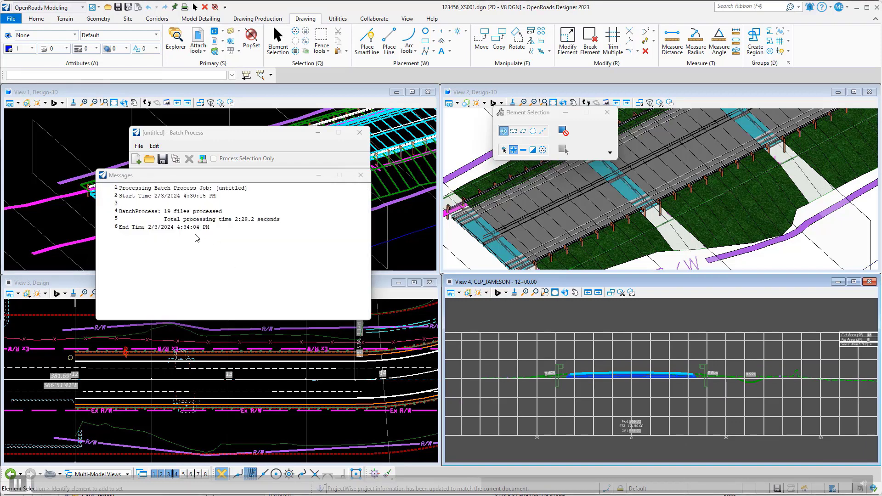
{"action": "left_click", "coordinate": [360, 176]}
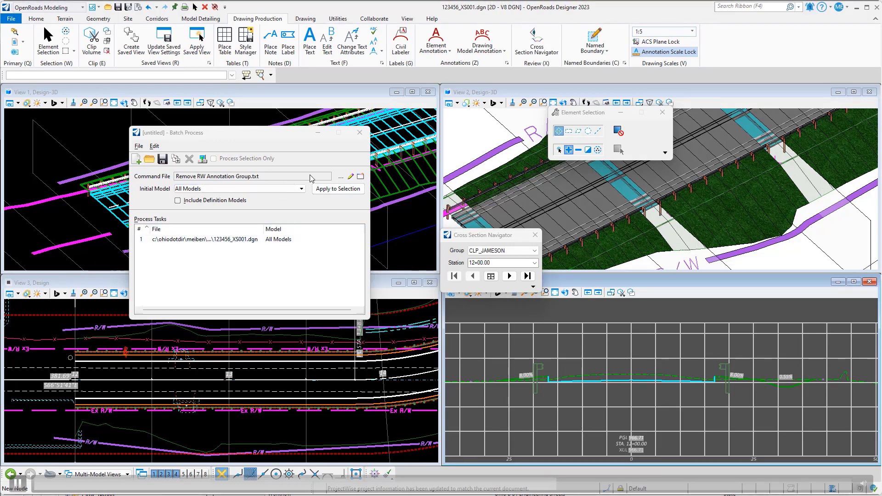
Load the command file Remove GR Annotation Group.txt and batch process all models of 123456_XS001.dgn with it.
{"action": "left_click", "coordinate": [341, 177]}
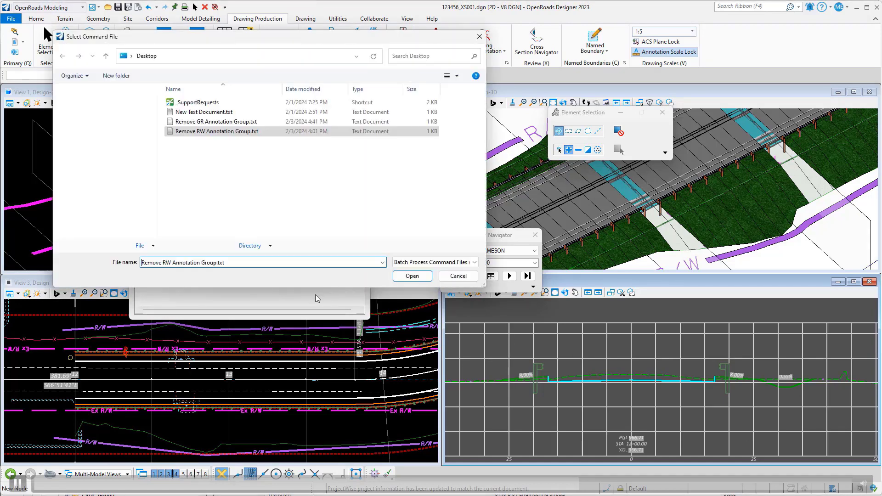
{"action": "left_click", "coordinate": [216, 121]}
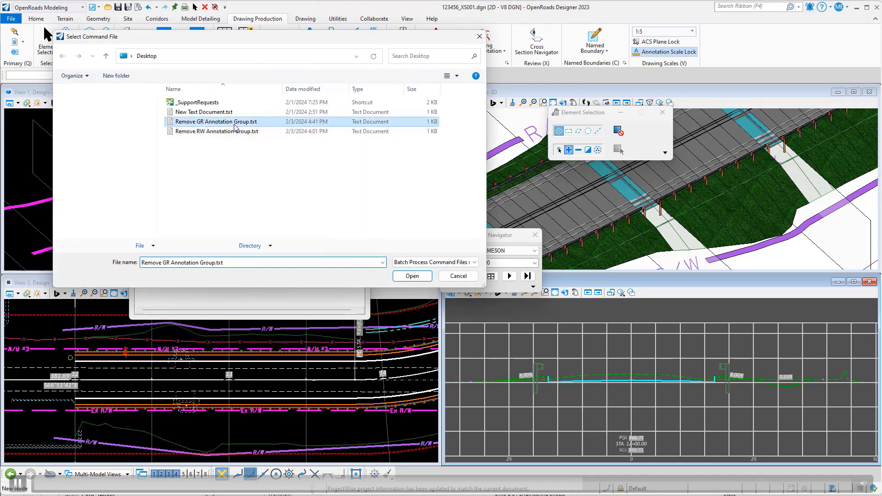
{"action": "left_click", "coordinate": [419, 278]}
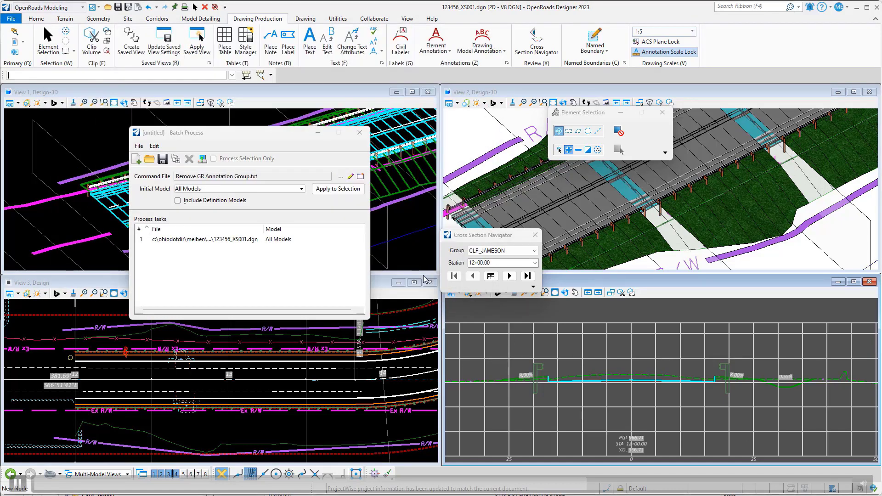
{"action": "left_click", "coordinate": [202, 159]}
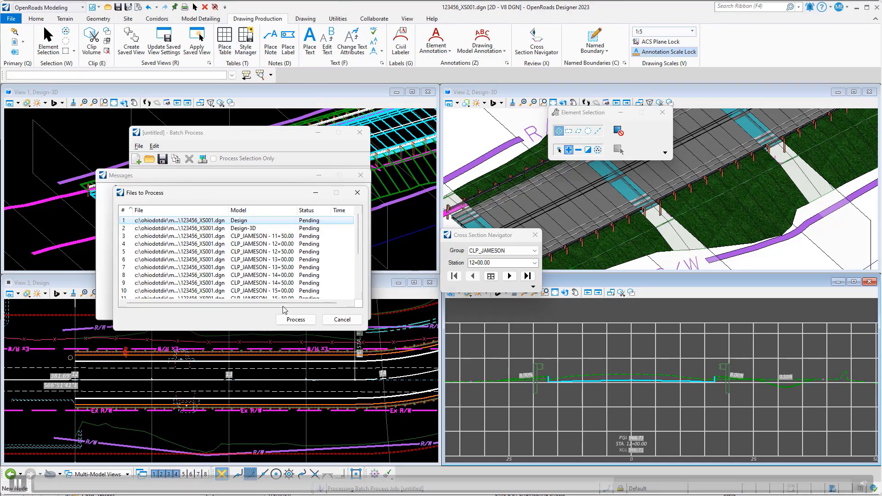
{"action": "left_click", "coordinate": [294, 319]}
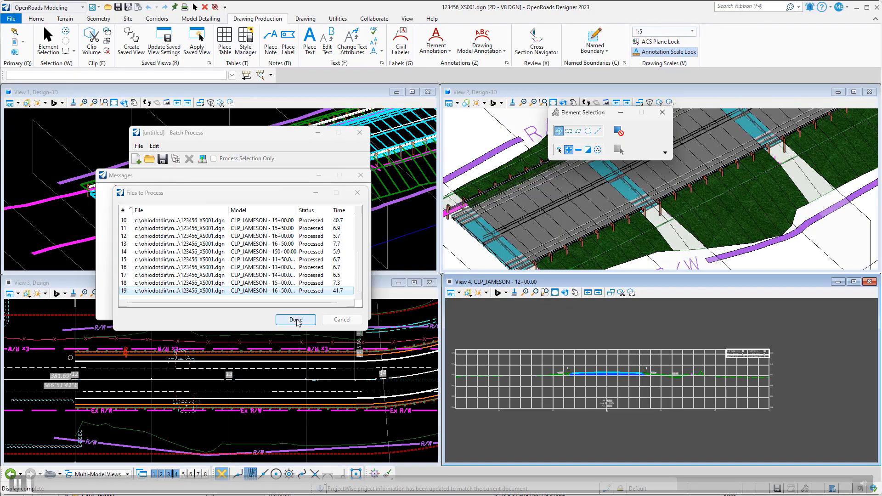
{"action": "left_click", "coordinate": [296, 320]}
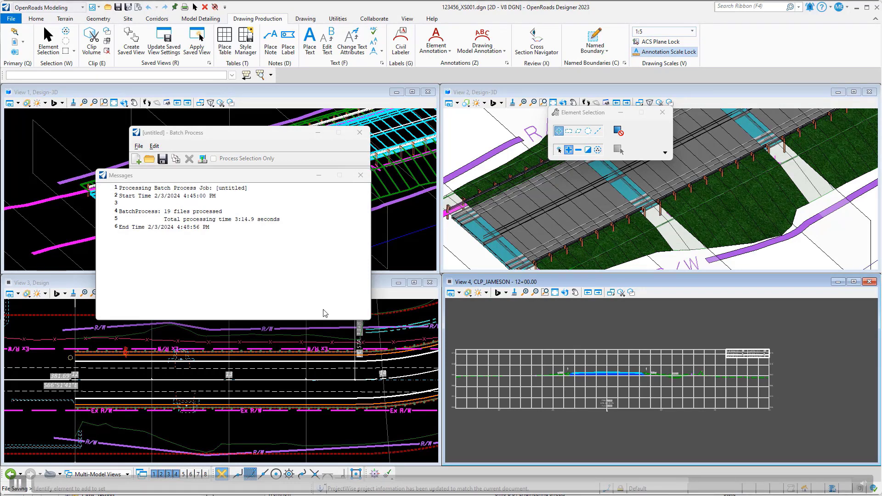
{"action": "left_click", "coordinate": [368, 179]}
Open the Cross Section Navigator for the CLP_JAMESON view and examine the guardrail annotation on the sections from station 11+50.00 to 13+50.00.
{"action": "left_click", "coordinate": [536, 43]}
{"action": "left_click", "coordinate": [335, 380]}
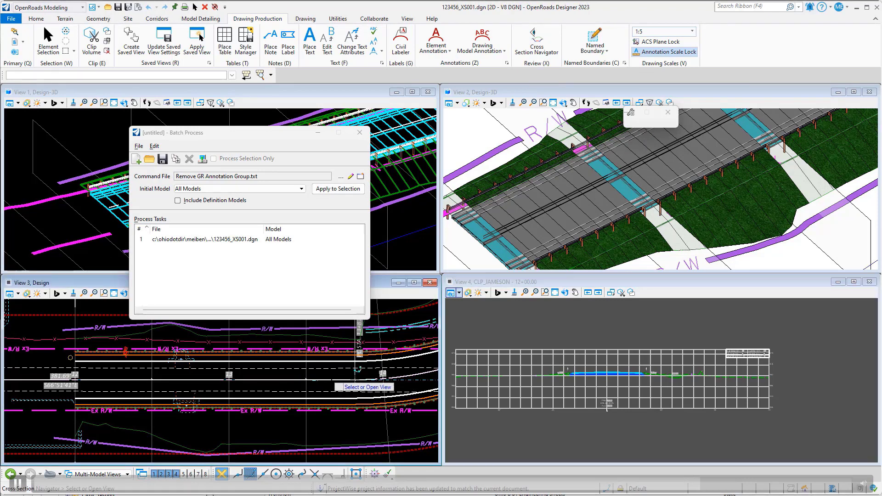
{"action": "left_click", "coordinate": [491, 336]}
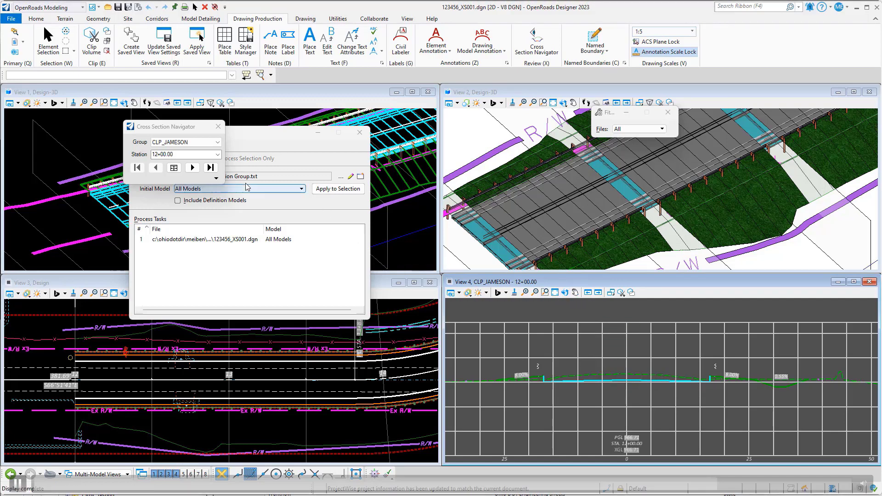
{"action": "left_click_drag", "start_coordinate": [165, 126], "coordinate": [557, 269]}
{"action": "left_click", "coordinate": [585, 310]}
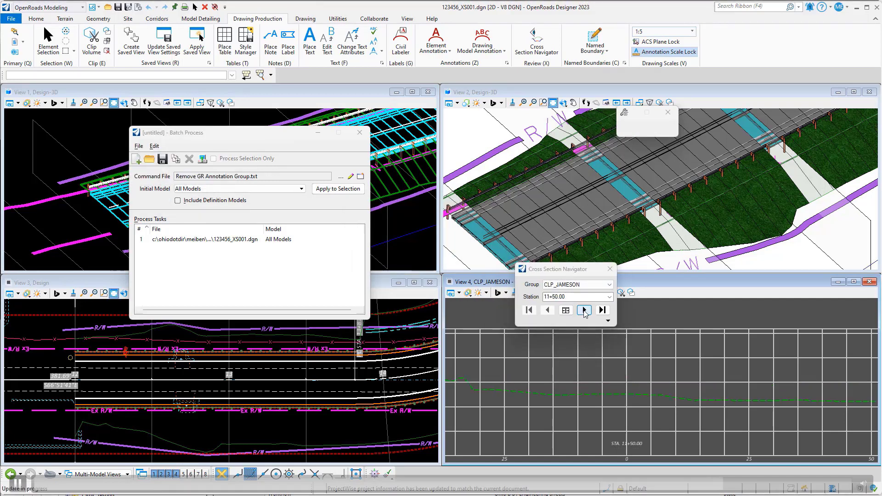
{"action": "left_click", "coordinate": [585, 310]}
{"action": "left_click", "coordinate": [585, 311]}
{"action": "left_click", "coordinate": [585, 310]}
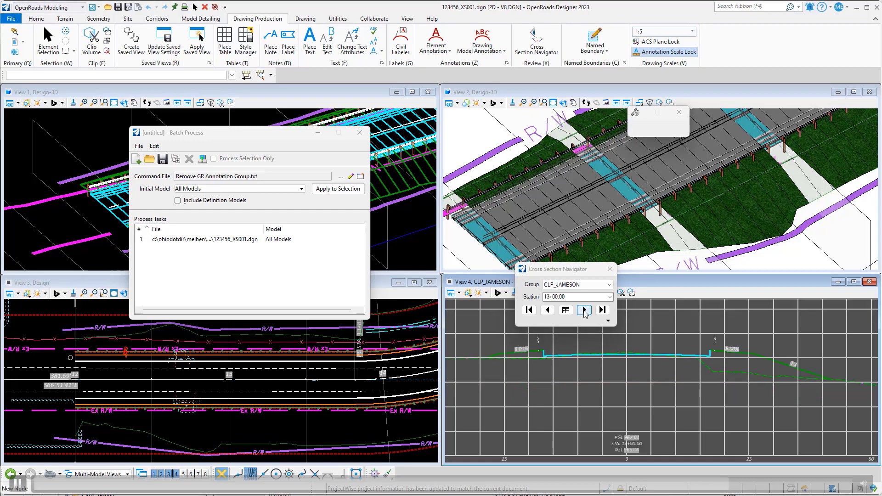
{"action": "left_click", "coordinate": [584, 310]}
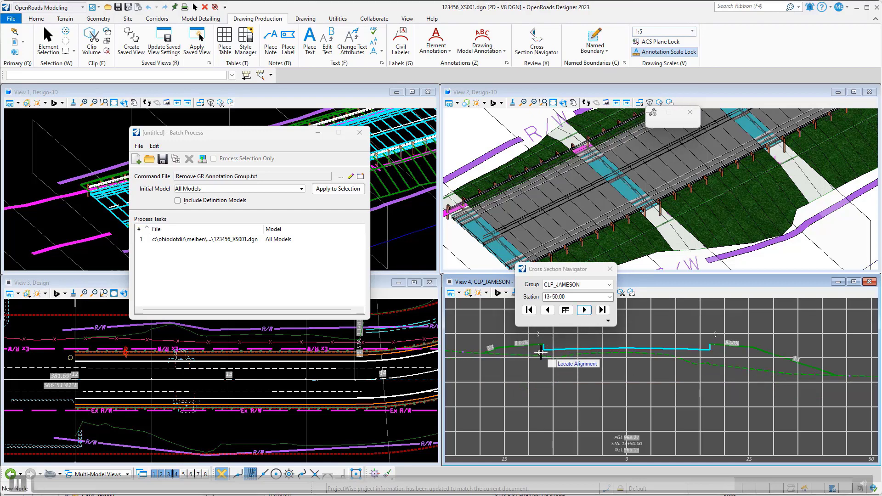